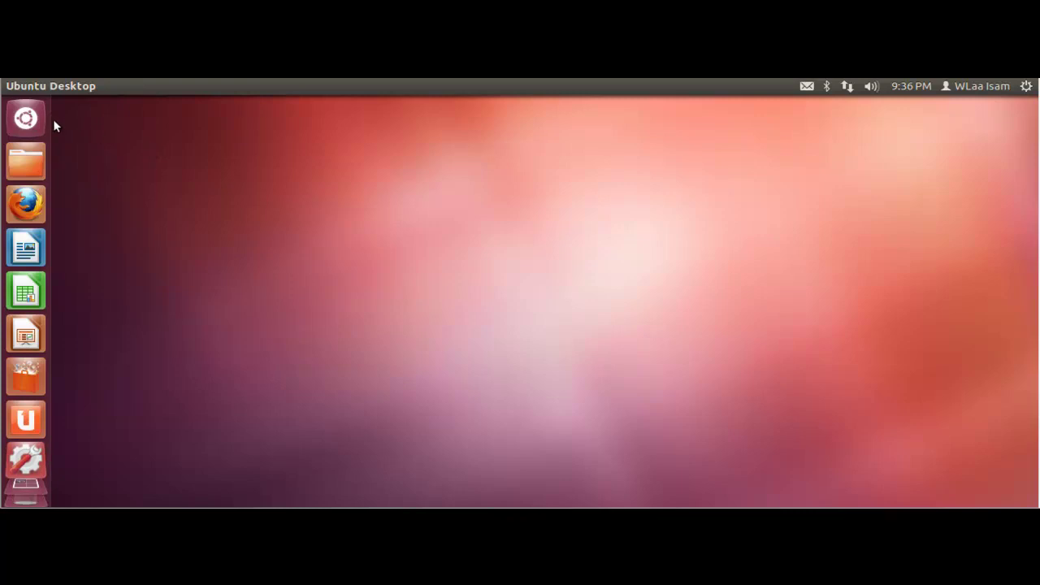
Launch Terminal from the Dash and close the duplicate window, leaving one Terminal open
click(24, 119)
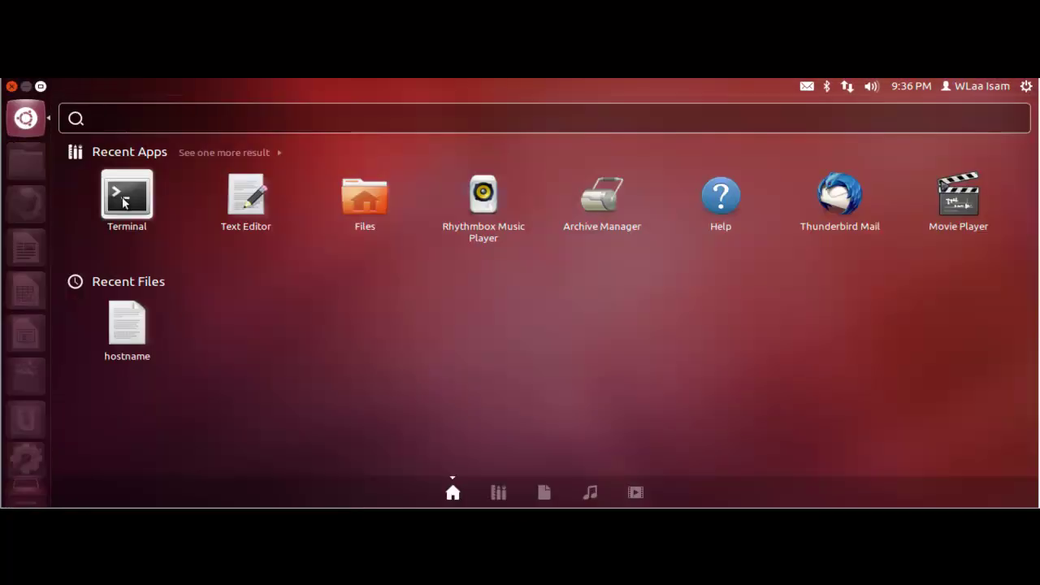
double_click(123, 202)
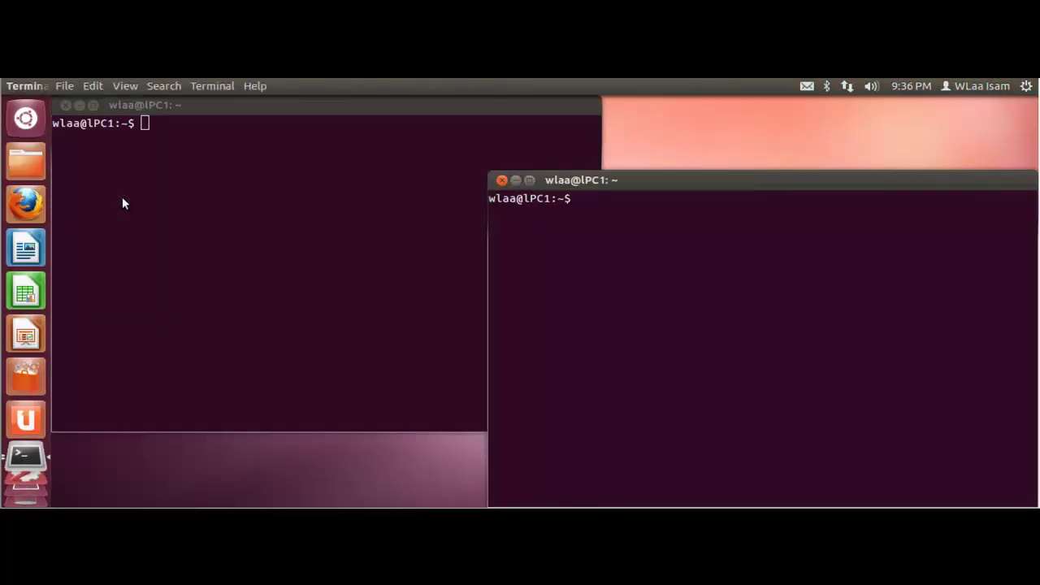
click(502, 180)
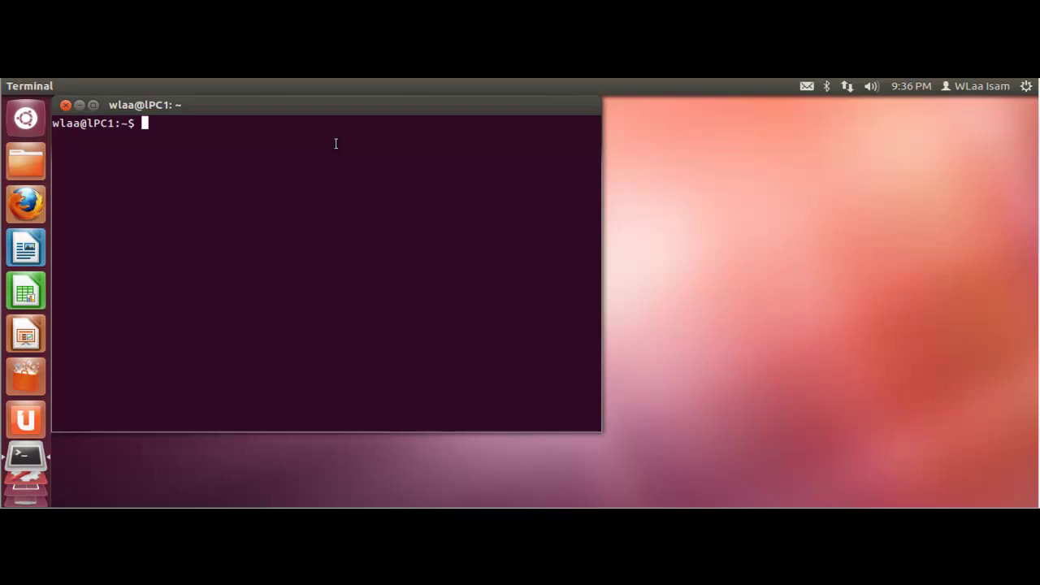
Become root with sudo -i and the account password, then clear the screen
text(sudo -i)
key(Return)
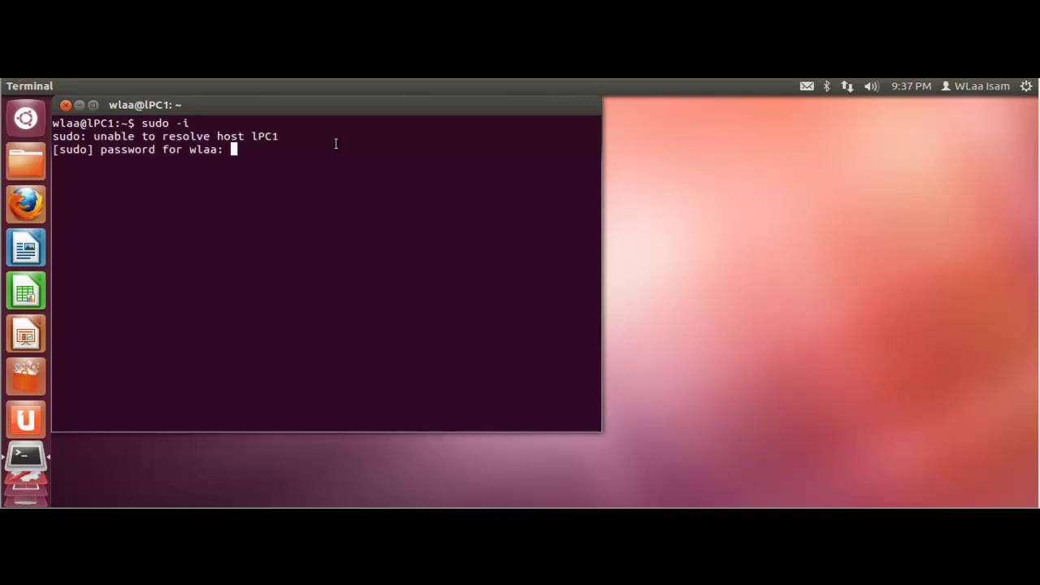
key(Return)
text(cl)
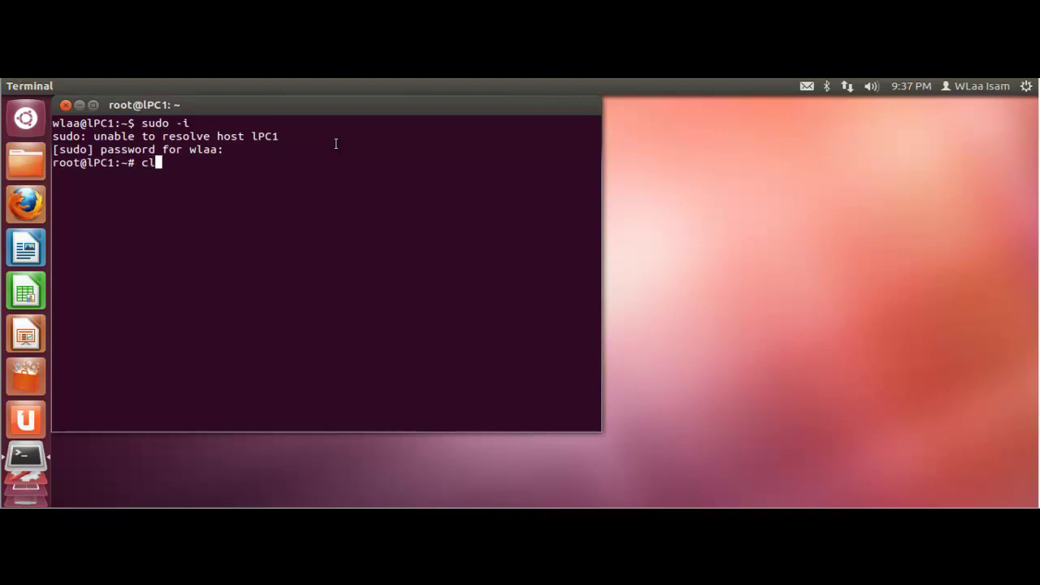
text(ear)
key(Return)
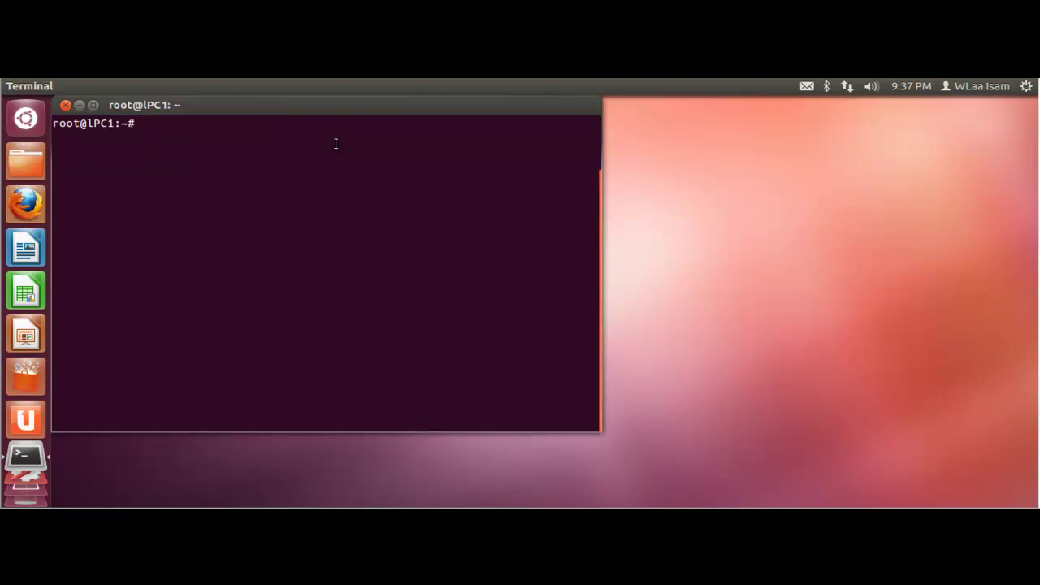
Run runlevel, which reports N 2, and leave init 0 typed but unrun at the prompt
text(runlevel)
key(Return)
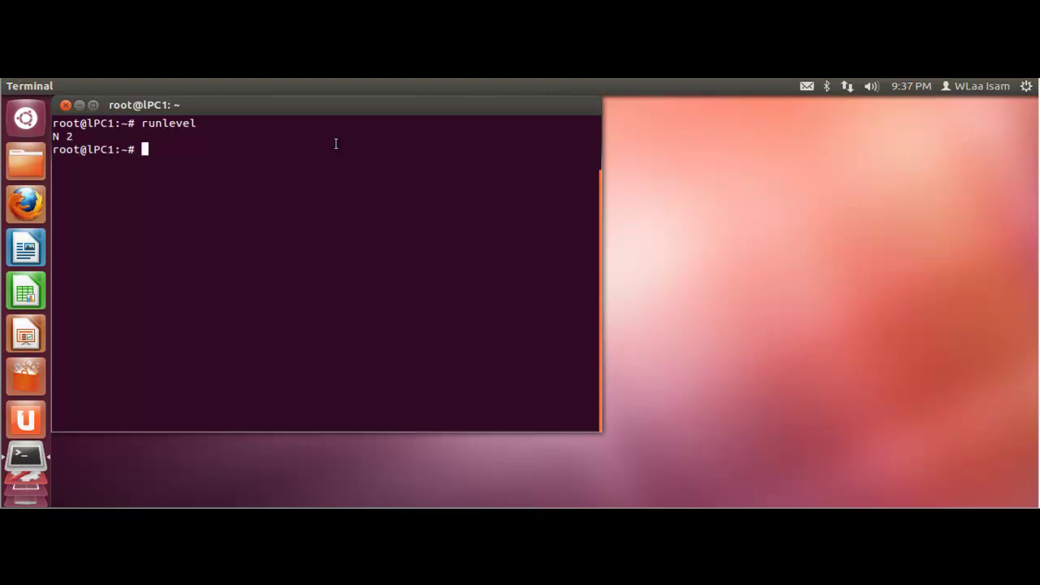
text(init 0)
Edit the pending init 0 to init 6, then replace it with shutdown
key(BackSpace)
text(6)
key(BackSpace)
key(BackSpace)
key(BackSpace)
key(BackSpace)
key(BackSpace)
key(BackSpace)
text(init 6)
key(BackSpace)
key(BackSpace)
key(BackSpace)
key(BackSpace)
key(BackSpace)
key(BackSpace)
text(shutdown)
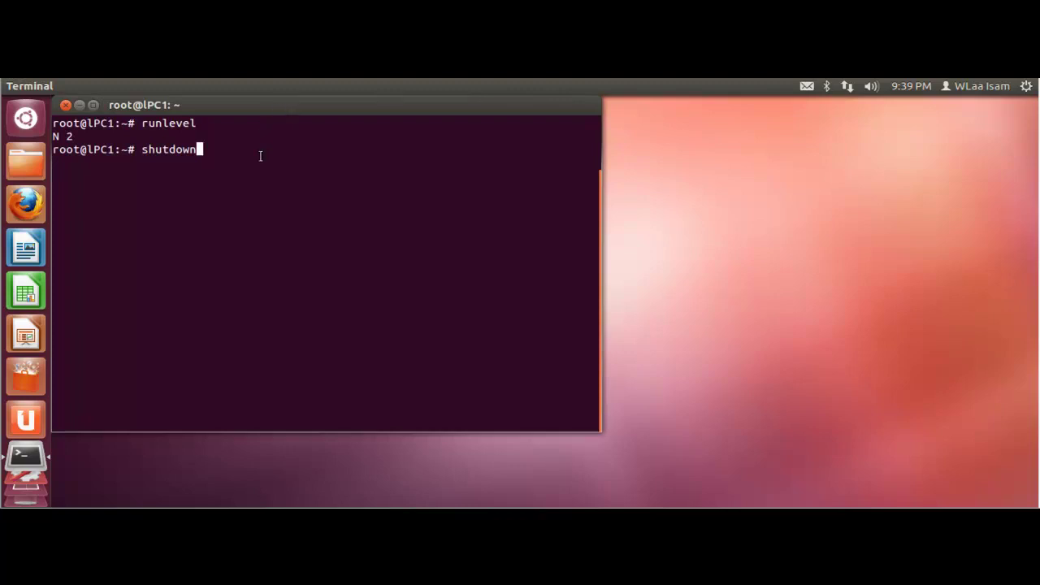
Open a new Terminal tab from the File menu and become root there with sudo -i
click(70, 88)
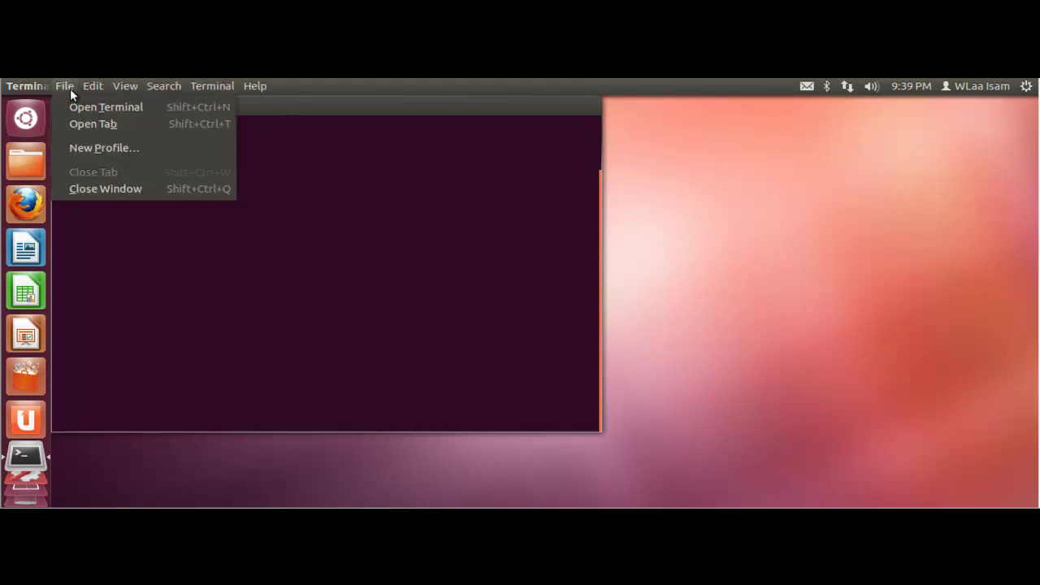
click(81, 124)
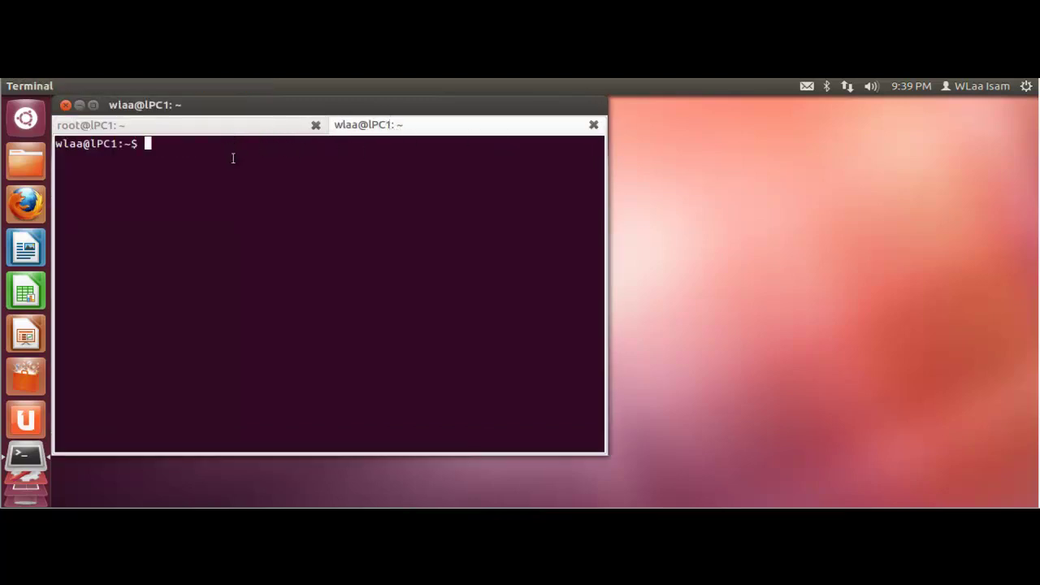
text(sudo -i)
key(Return)
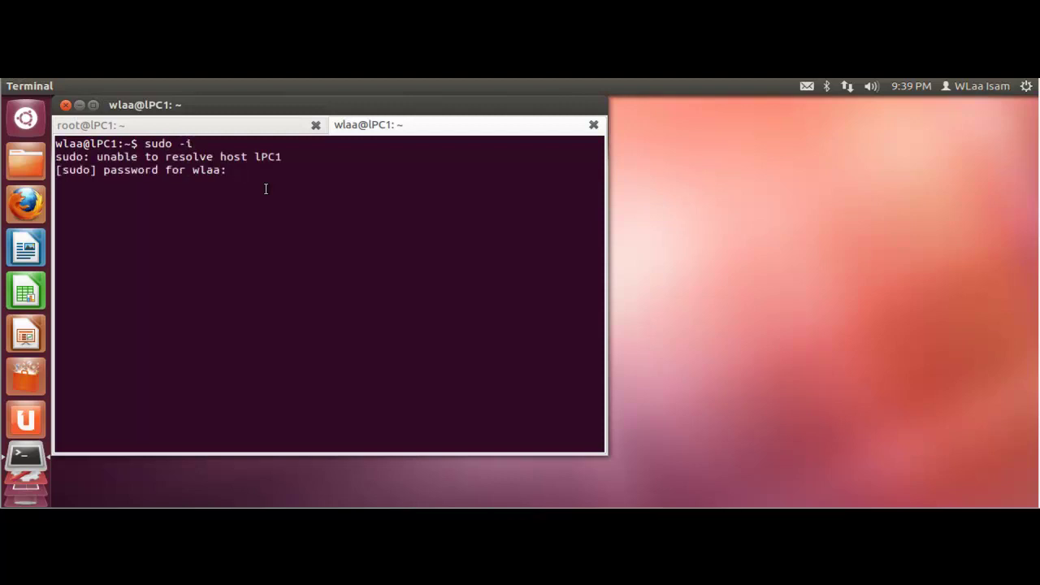
key(Return)
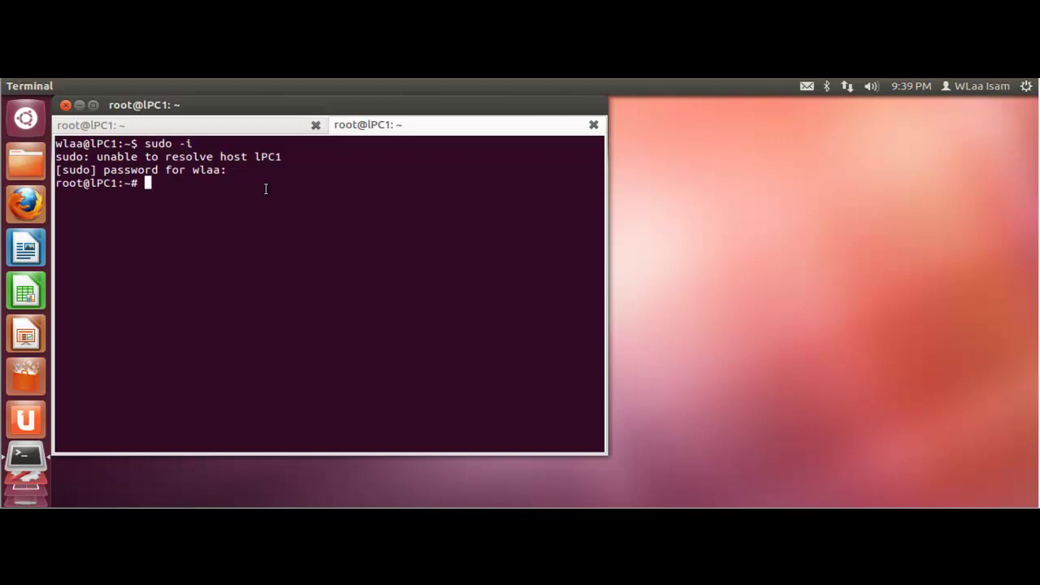
Clear the new tab's screen and return to the first root tab with its pending shutdown
text(clear)
key(Return)
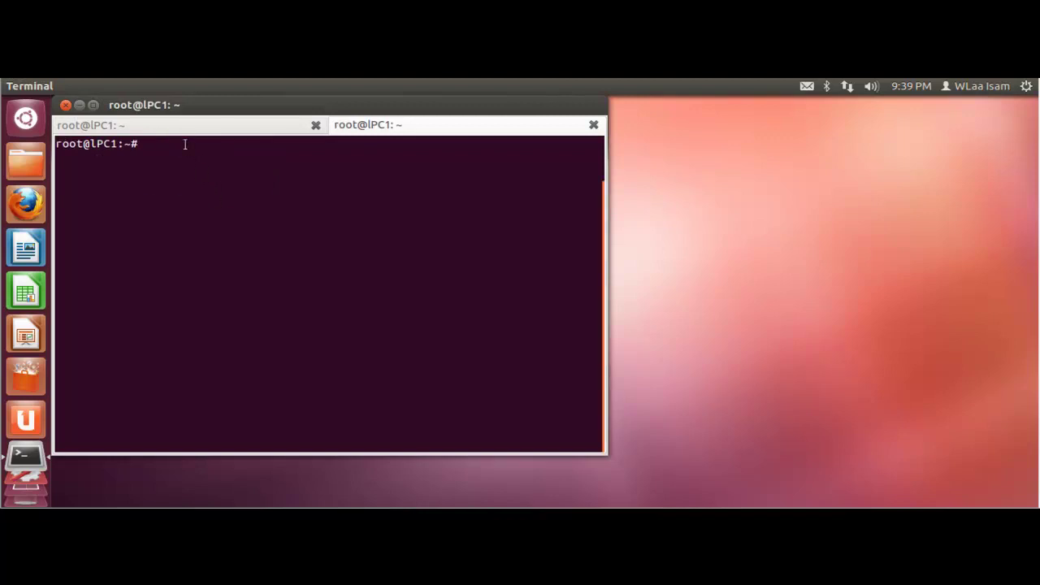
text(runlevel)
key(Return)
text(shutdown)
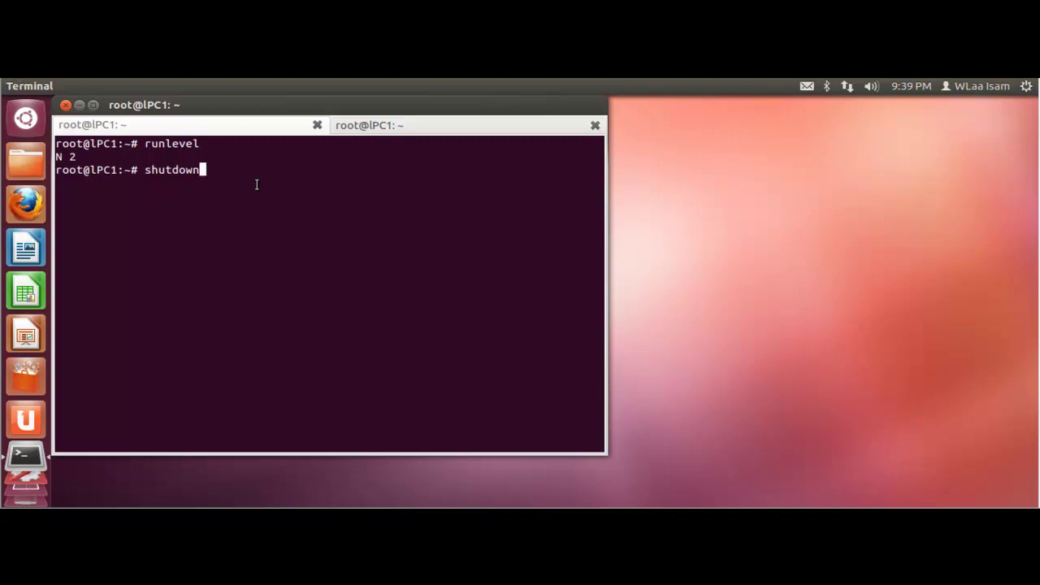
Extend the pending command to shutdown -r, removing the stray '= init 6' text and extra spaces
text(-)
text(r)
text(= in)
text(it 6)
key(BackSpace)
key(BackSpace)
key(BackSpace)
key(BackSpace)
key(BackSpace)
key(BackSpace)
key(BackSpace)
key(BackSpace)
key(BackSpace)
key(BackSpace)
key(BackSpace)
Replace 'now' with +10 so the command reads shutdown -r +10
text(now)
key(BackSpace)
key(BackSpace)
key(BackSpace)
Add the warning message 'computer will repo' after shutdown -r +10
key(BackSpace)
key(BackSpace)
text(r +)
key(BackSpace)
text(10)
text(fkfkfk)
key(BackSpace)
key(BackSpace)
key(BackSpace)
key(BackSpace)
key(BackSpace)
key(BackSpace)
text(computer wi)
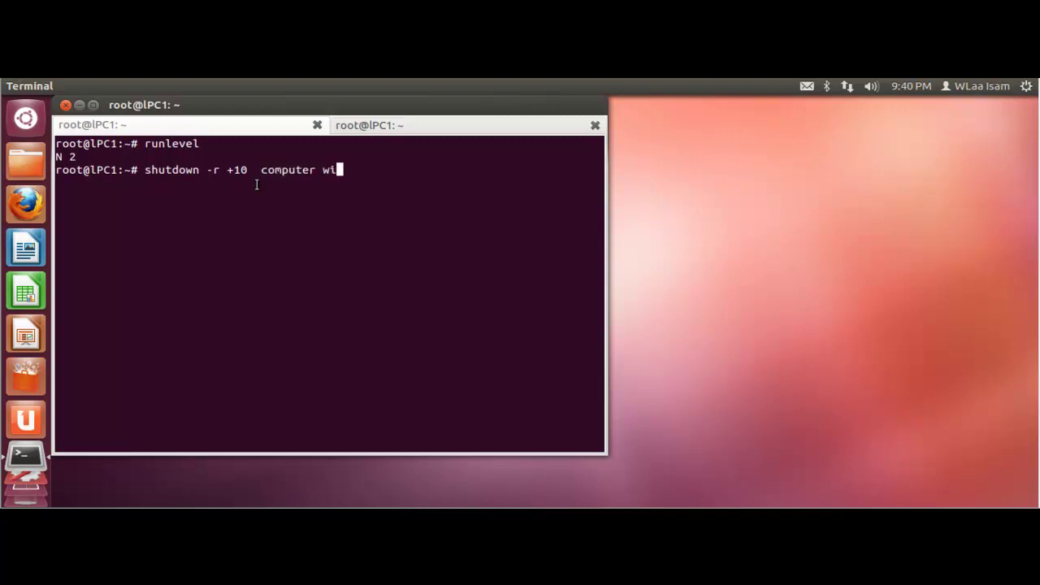
text(ll repot)
key(BackSpace)
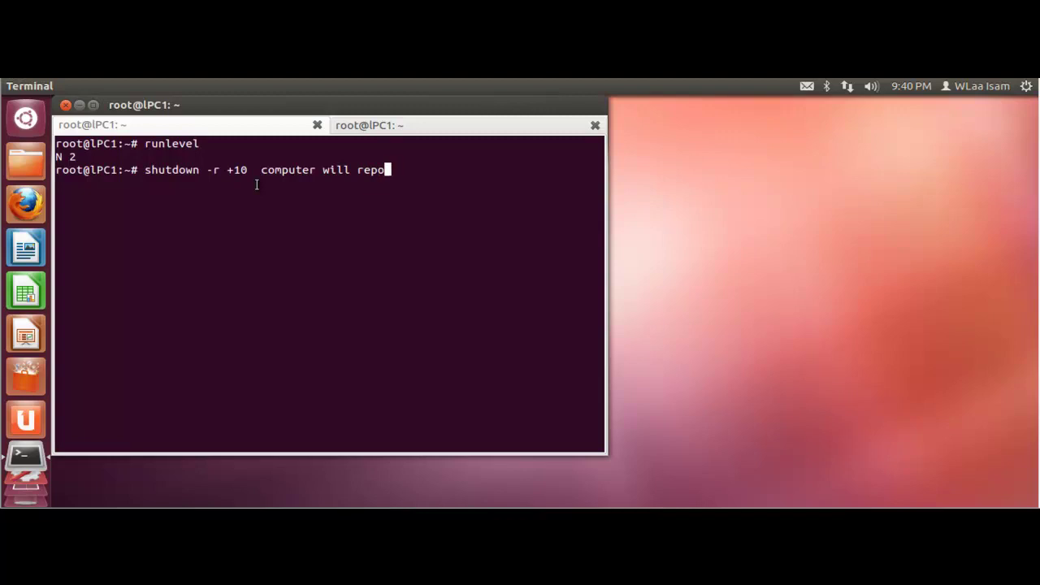